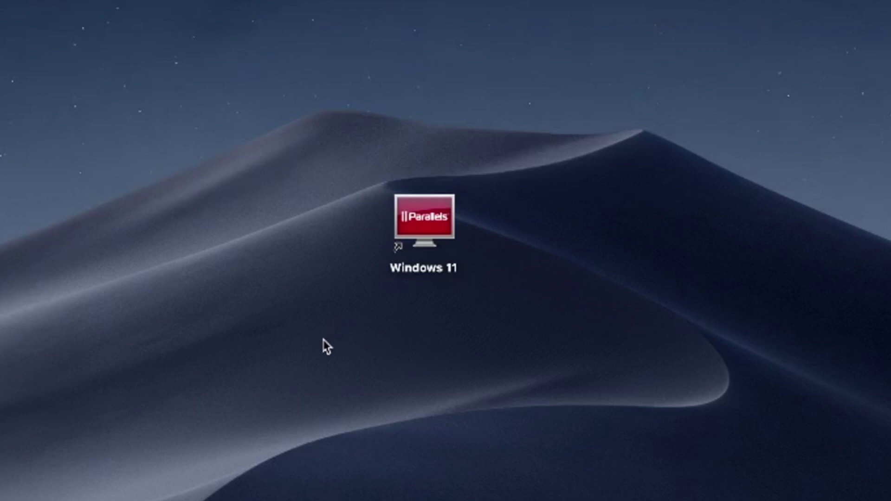
- Drag a selection box over the Windows 11 virtual machine icon on the desktop
drag(324, 339, 535, 112)
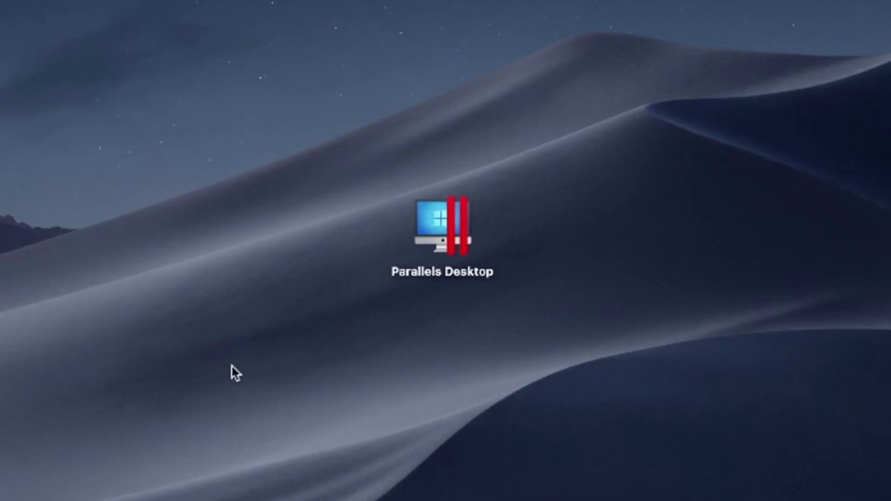
- Marquee-select the Parallels Desktop icon, reselecting it so it is the only selection
mouse_move(250, 386)
mouse_down()
mouse_move(521, 198)
mouse_move(614, 108)
mouse_up()
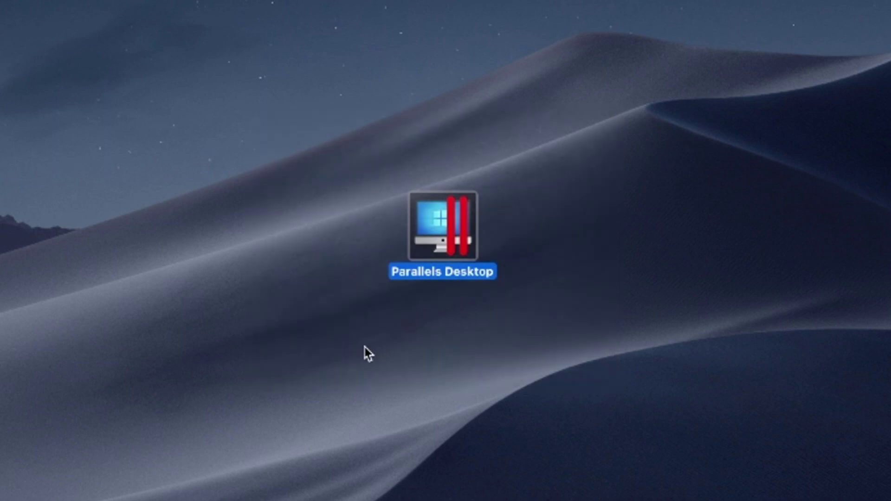
drag(286, 390, 629, 111)
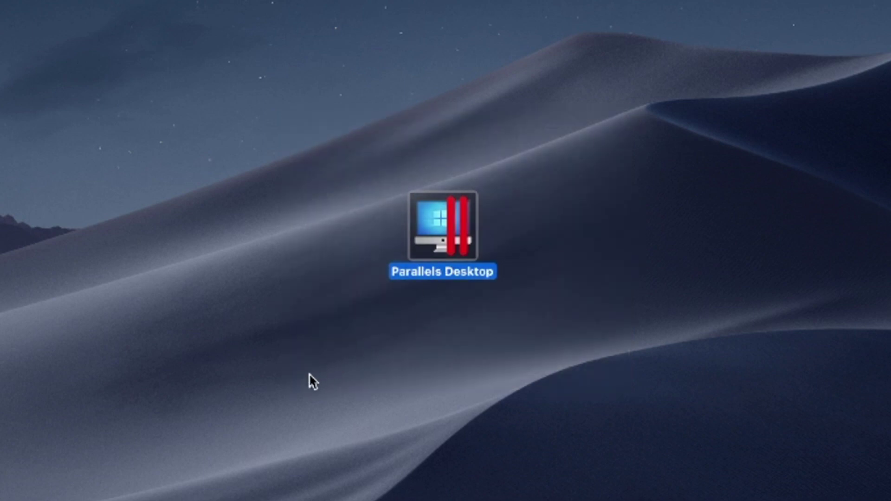